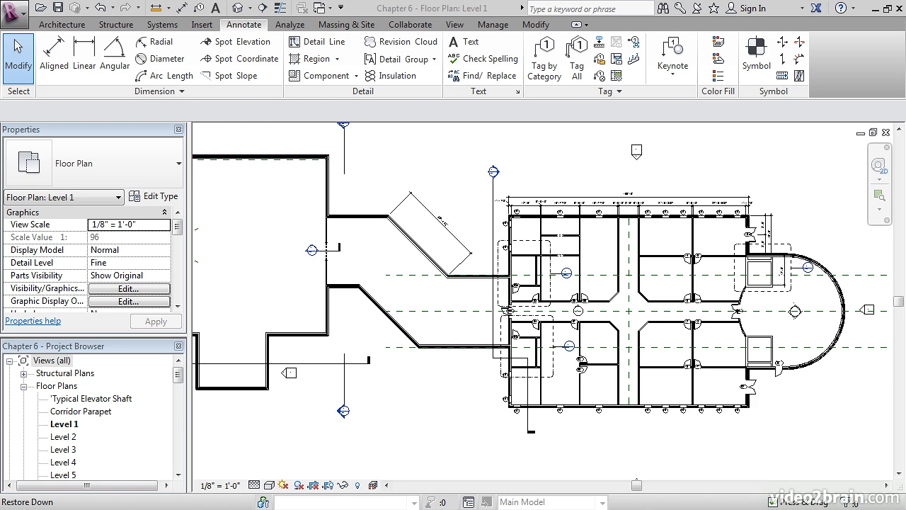
Start a linear dimension at the wall layer intersection on the upper bend of the lower diagonal corridor wall
scroll(885, 234, "down", 1)
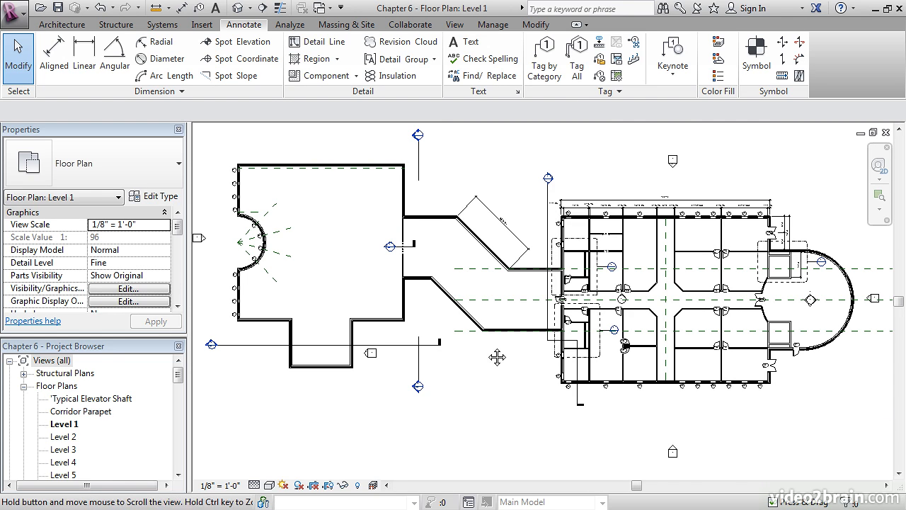
middle_click_drag(487, 352, 486, 362)
scroll(428, 336, "up", 5)
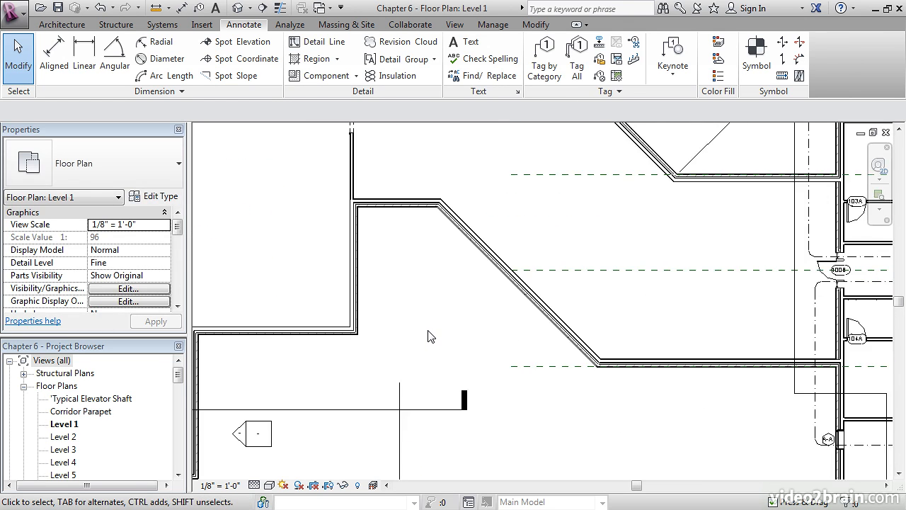
scroll(428, 336, "up", 2)
middle_click_drag(435, 314, 442, 330)
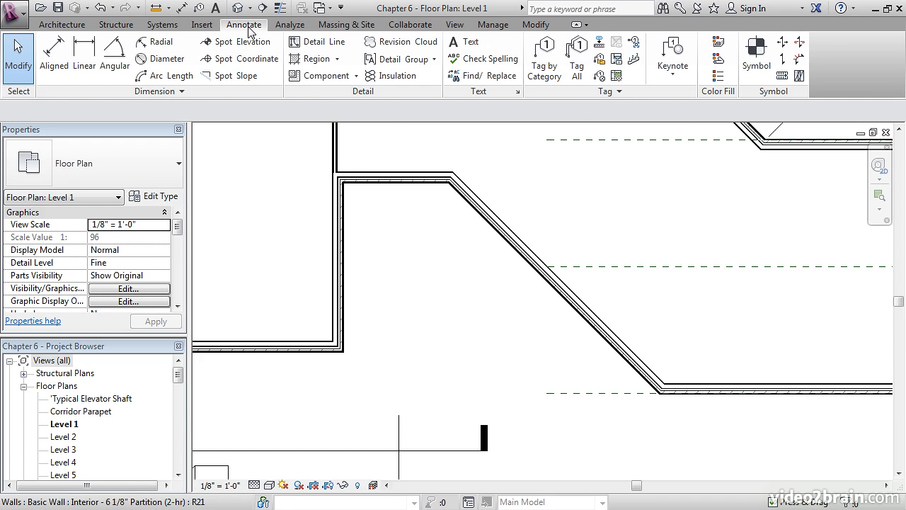
left_click(86, 64)
middle_click_drag(425, 222, 359, 250)
scroll(373, 182, "up", 5)
scroll(374, 204, "down", 4)
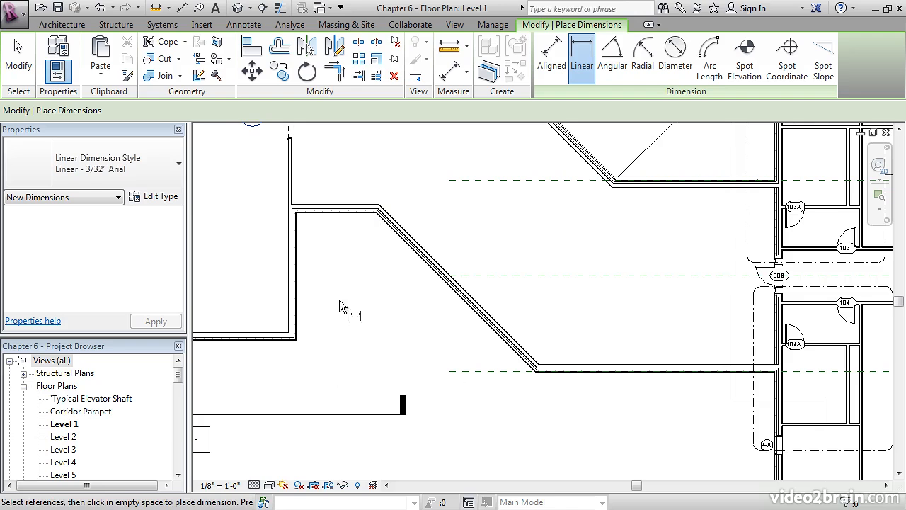
middle_click_drag(351, 316, 379, 281)
scroll(375, 245, "up", 4)
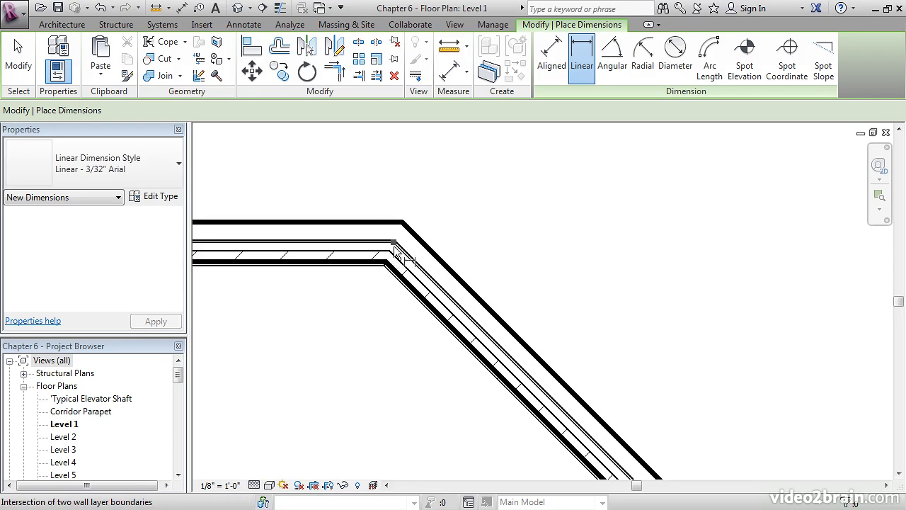
scroll(394, 242, "up", 2)
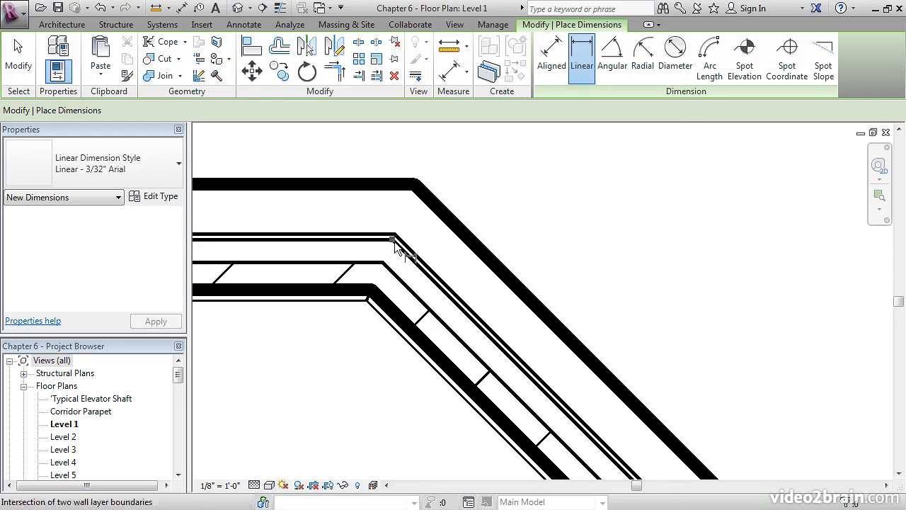
left_click(394, 241)
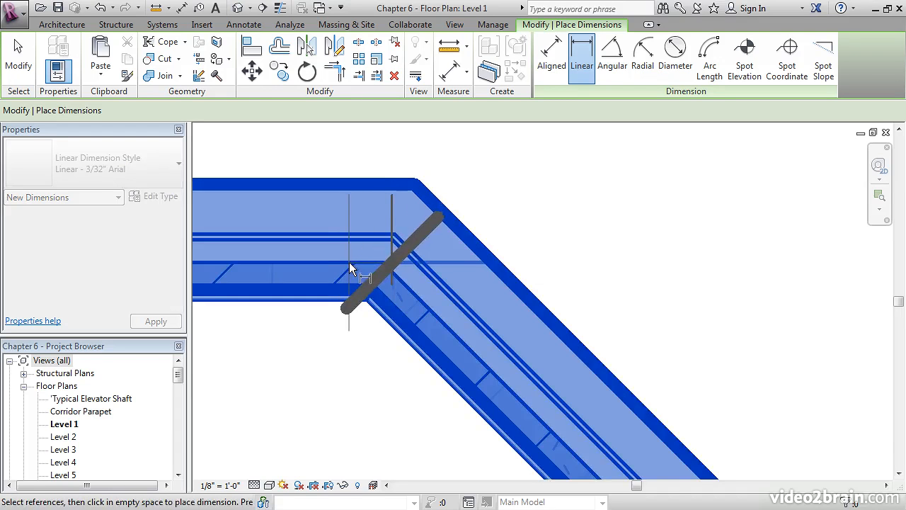
Complete the vertical linear dimension at the diagonal wall's lower bend, placing it in the open space left of the wall
scroll(351, 261, "down", 1)
scroll(397, 253, "down", 5)
middle_click_drag(491, 338, 386, 268)
scroll(423, 322, "up", 3)
scroll(449, 330, "up", 3)
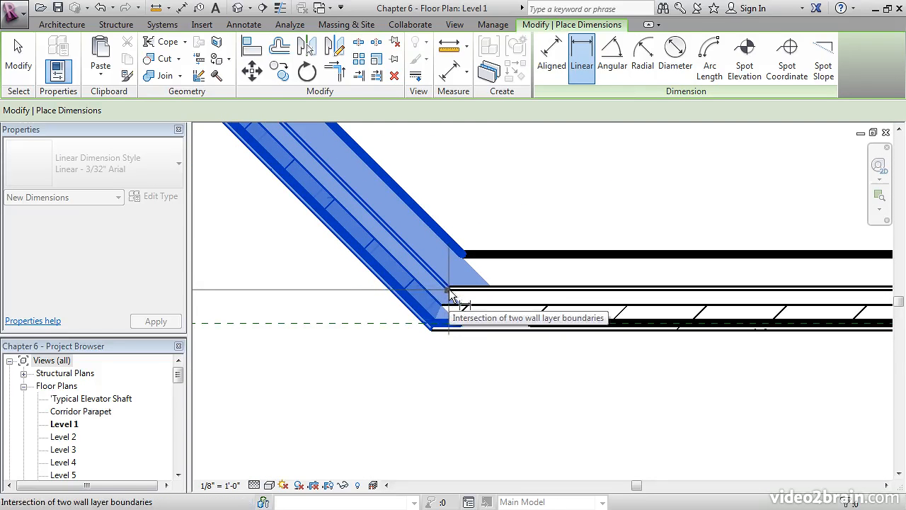
left_click(450, 292)
scroll(411, 303, "down", 3)
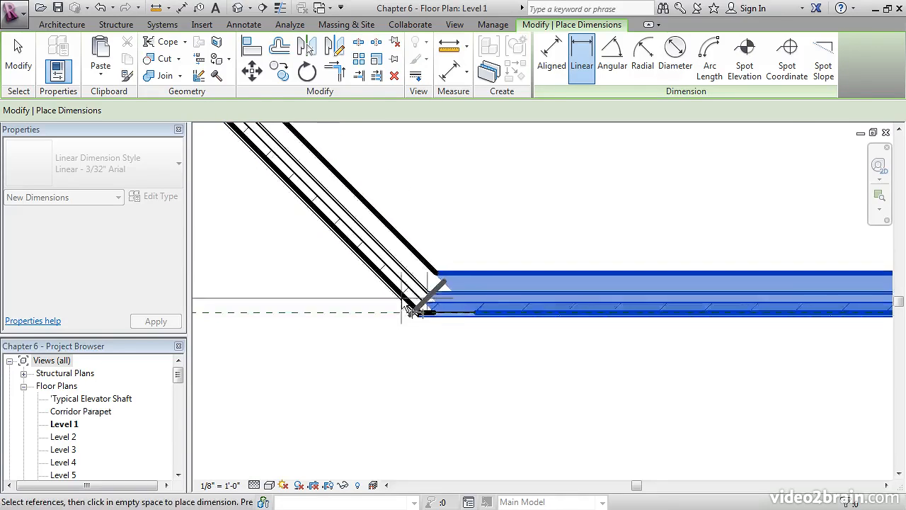
scroll(403, 303, "down", 2)
middle_click_drag(354, 300, 417, 328)
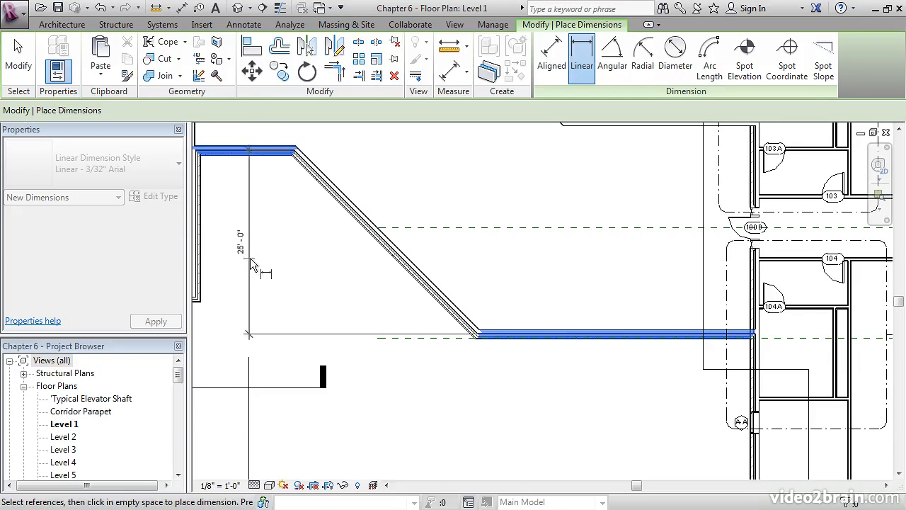
left_click(258, 260)
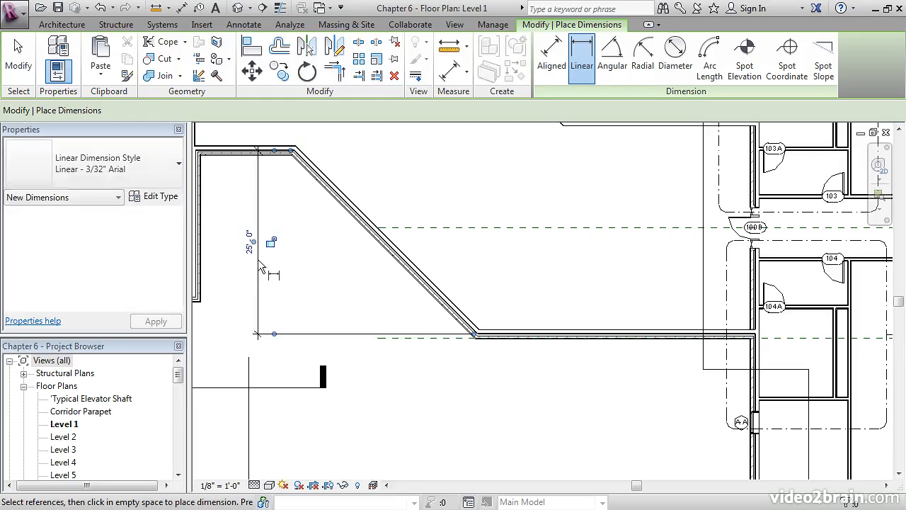
key("Escape")
key("Escape")
Add an angular dimension between the upper corridor's diagonal wall and the adjoining horizontal wall, with the arc above the horizontal wall
middle_click_drag(262, 207, 428, 191)
middle_click_drag(428, 191, 427, 378)
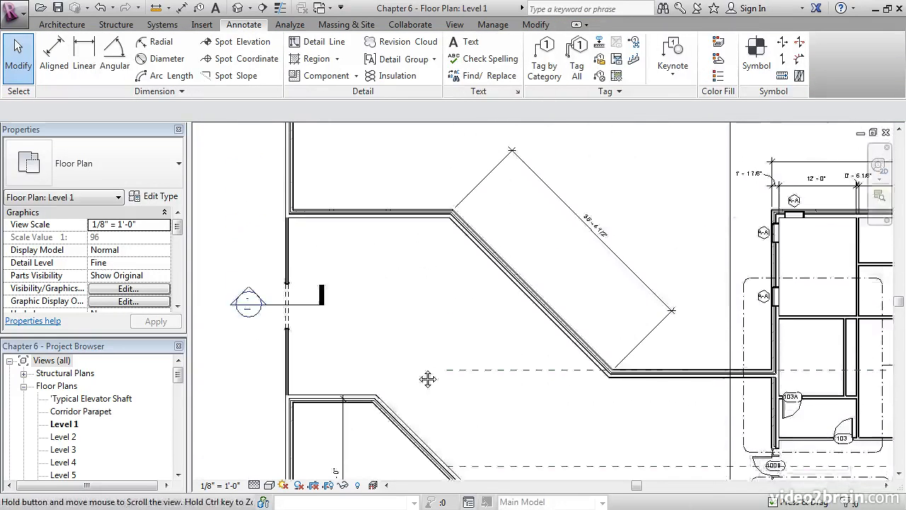
scroll(422, 250, "up", 1)
middle_click_drag(422, 250, 424, 314)
scroll(435, 256, "up", 6)
scroll(437, 260, "up", 1)
middle_click_drag(437, 260, 449, 234)
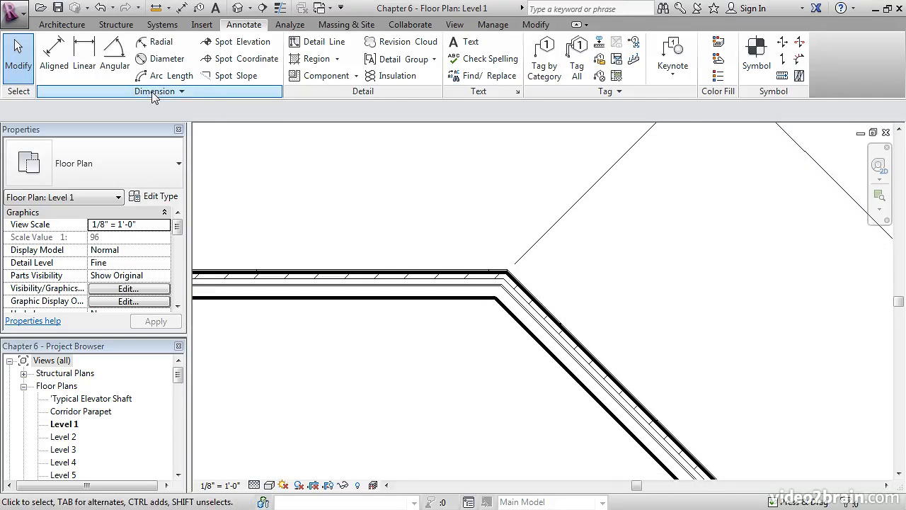
left_click(114, 56)
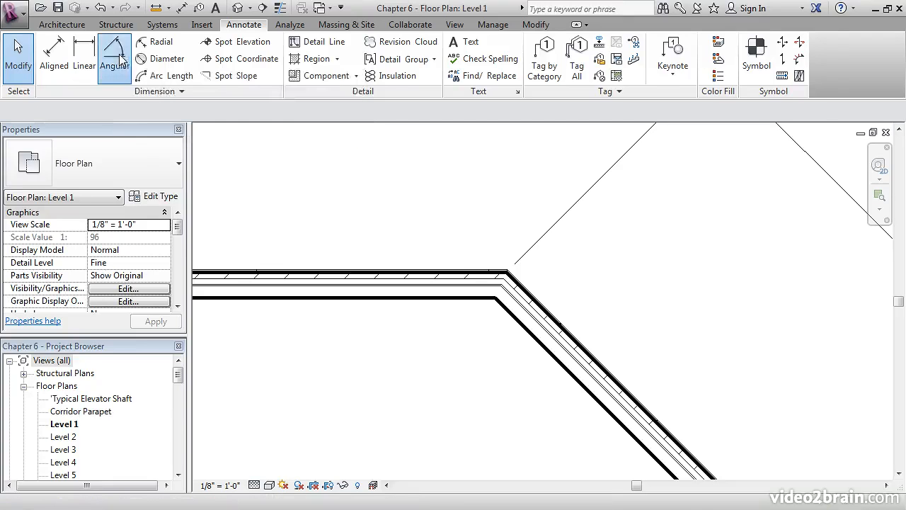
scroll(505, 305, "up", 2)
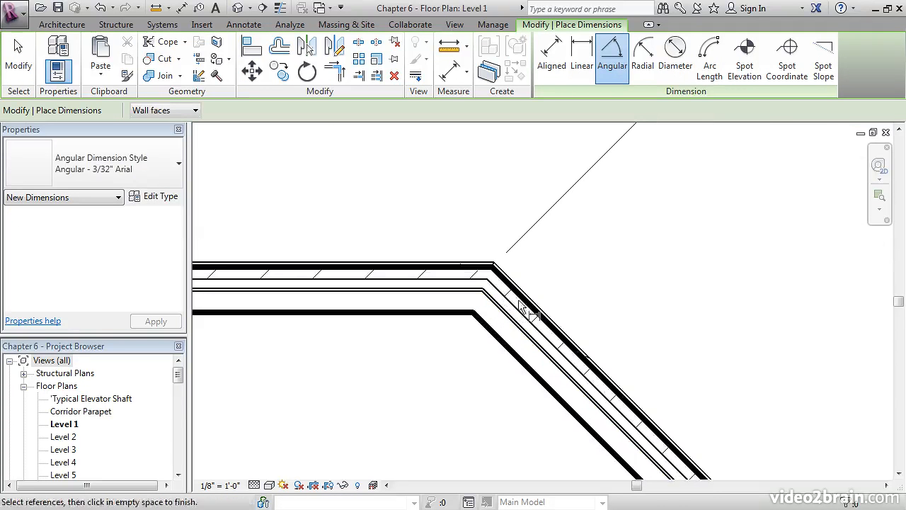
left_click(526, 303)
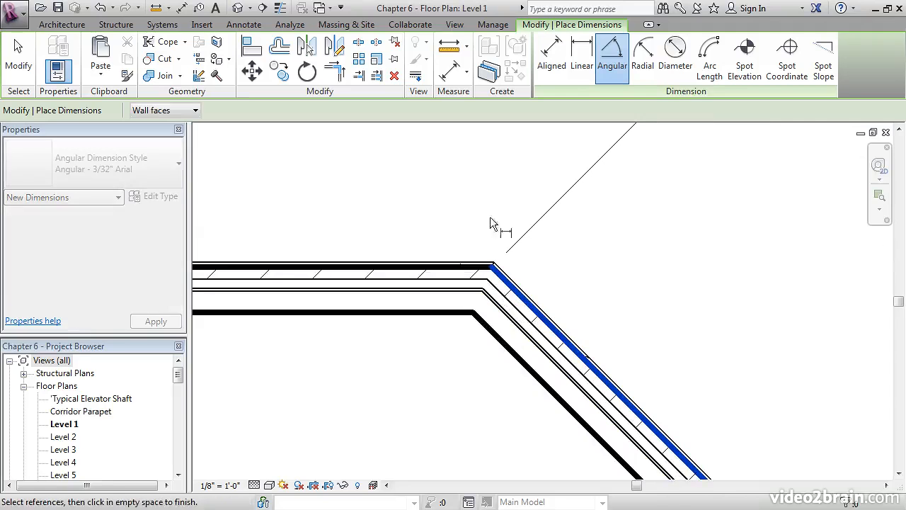
left_click(386, 266)
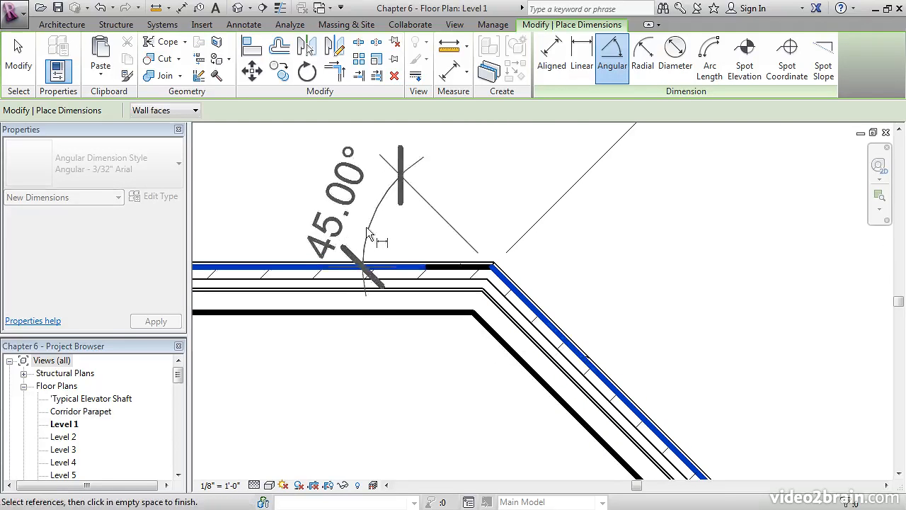
scroll(367, 233, "down", 1)
scroll(365, 227, "down", 3)
middle_click_drag(369, 226, 438, 265)
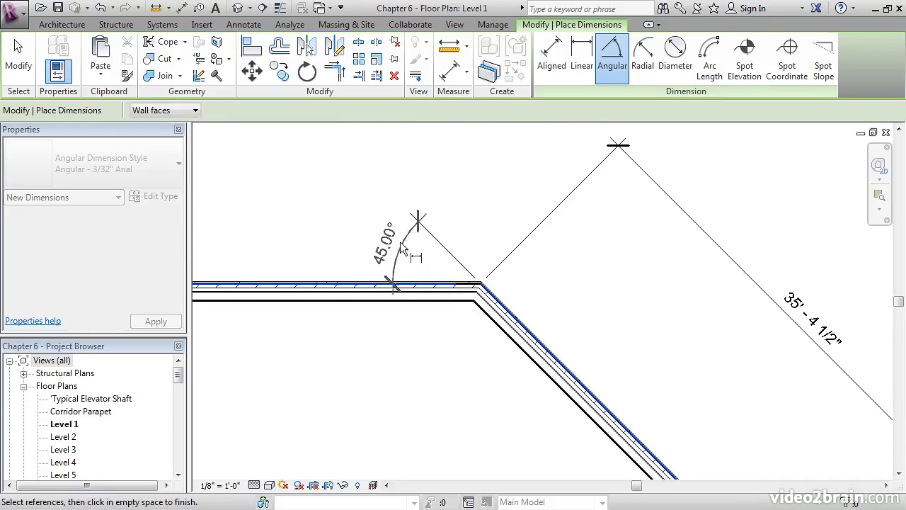
left_click(394, 236)
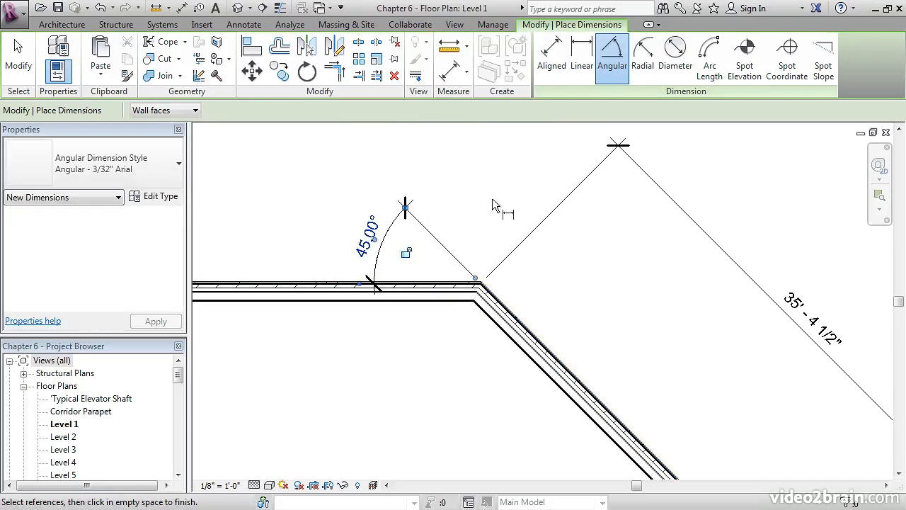
key("Escape")
key("Escape")
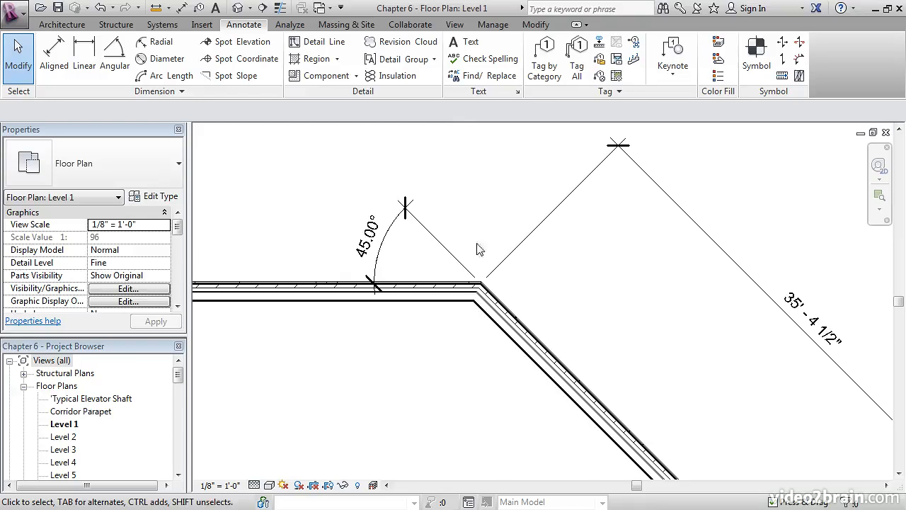
Add a radial dimension to the large curved exterior wall at the building's east end, placing it inside the curve
middle_click_drag(645, 291, 332, 259)
scroll(408, 253, "down", 6)
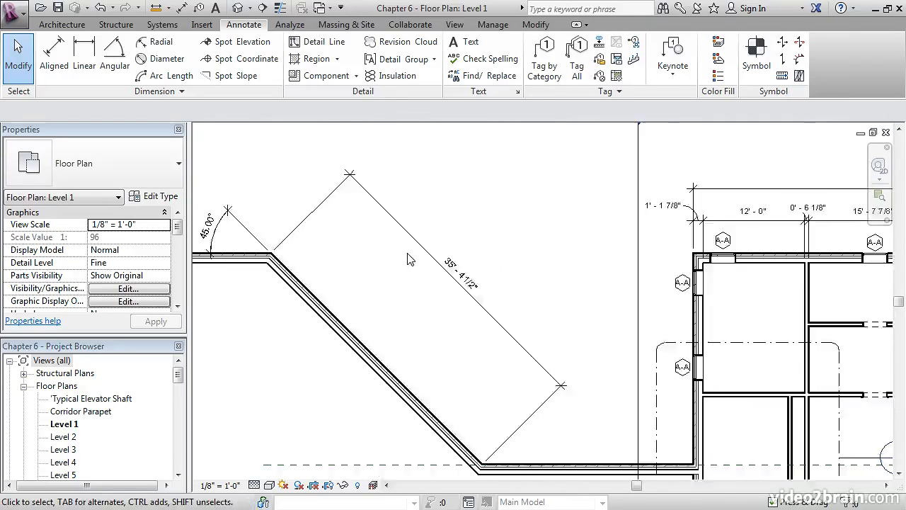
middle_click_drag(641, 325, 344, 254)
scroll(612, 310, "up", 4)
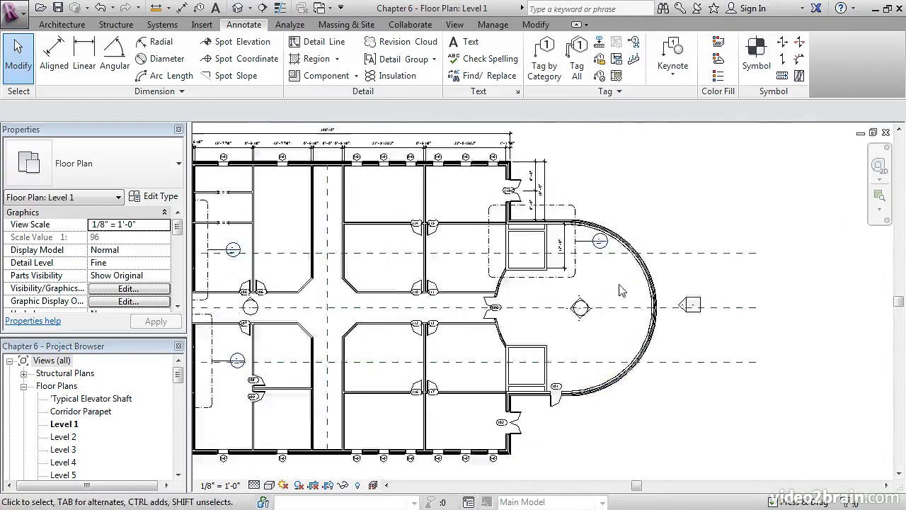
middle_click_drag(612, 310, 603, 280)
scroll(604, 281, "down", 1)
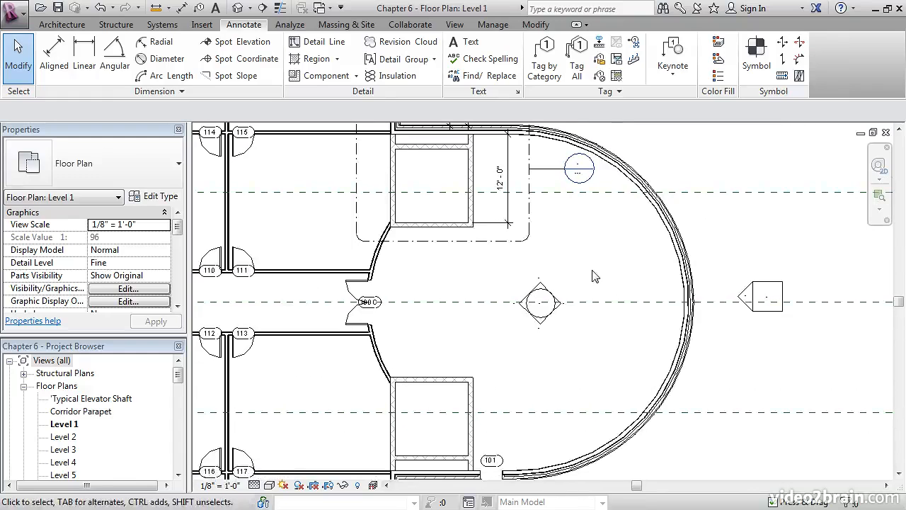
left_click(160, 48)
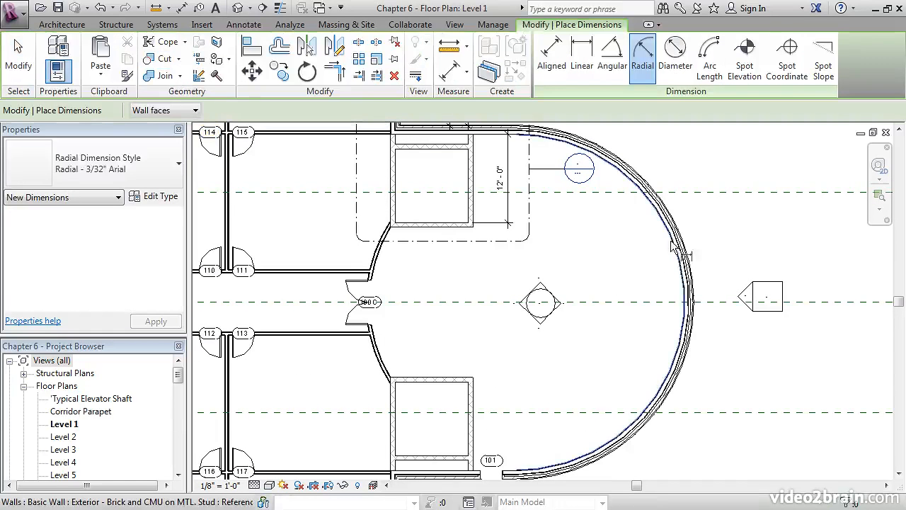
scroll(679, 225, "up", 5)
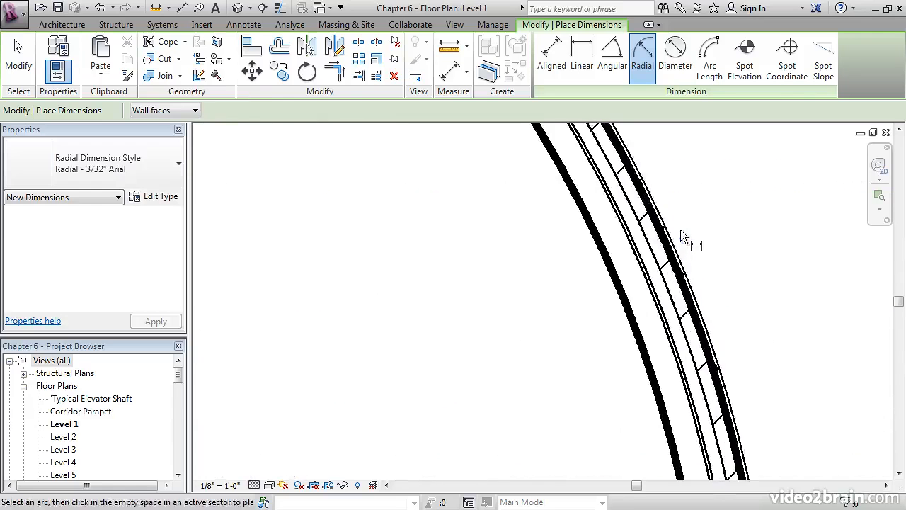
left_click(678, 267)
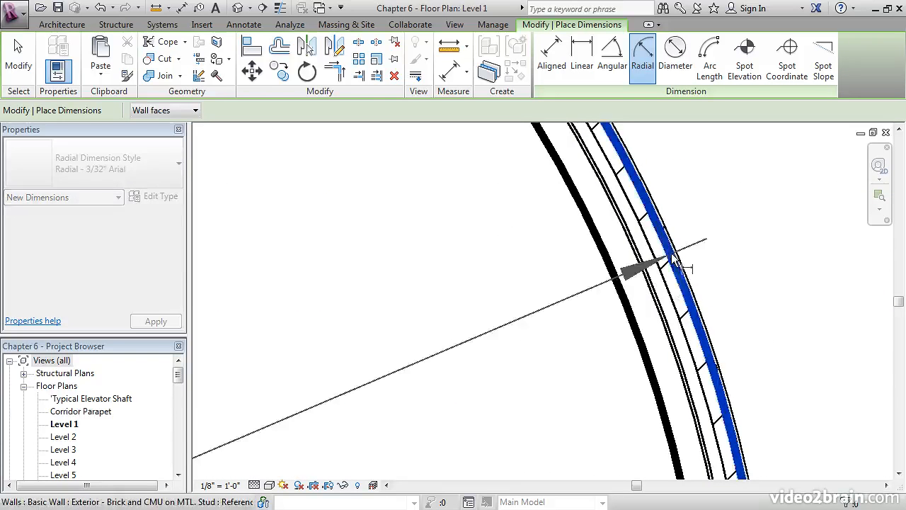
scroll(570, 248, "down", 4)
scroll(572, 254, "down", 3)
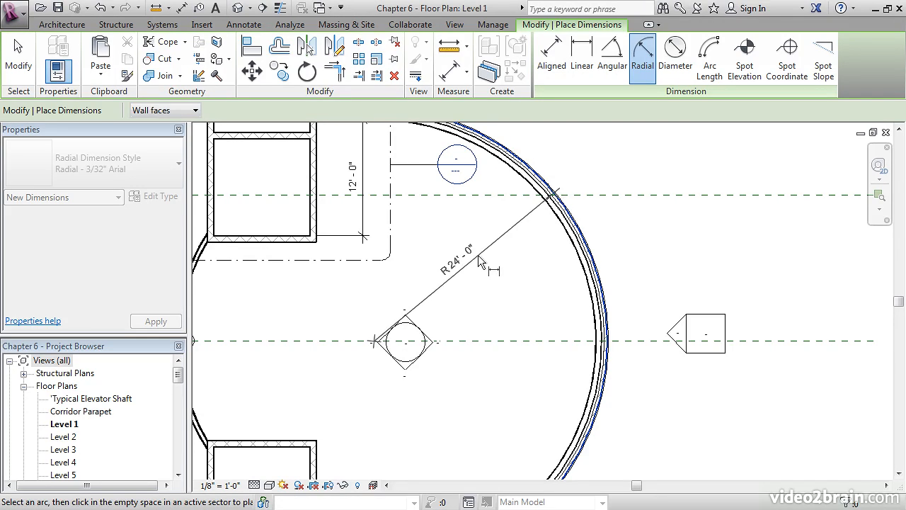
left_click(453, 233)
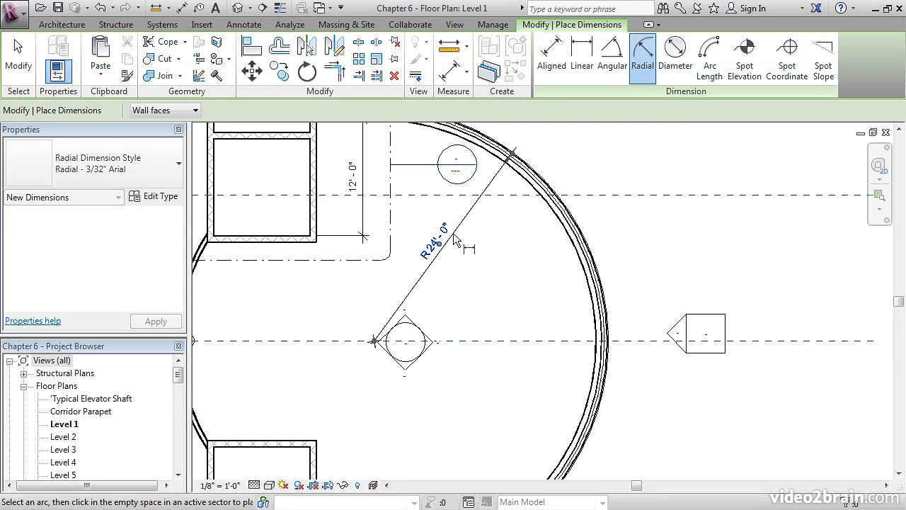
key("Escape")
key("Escape")
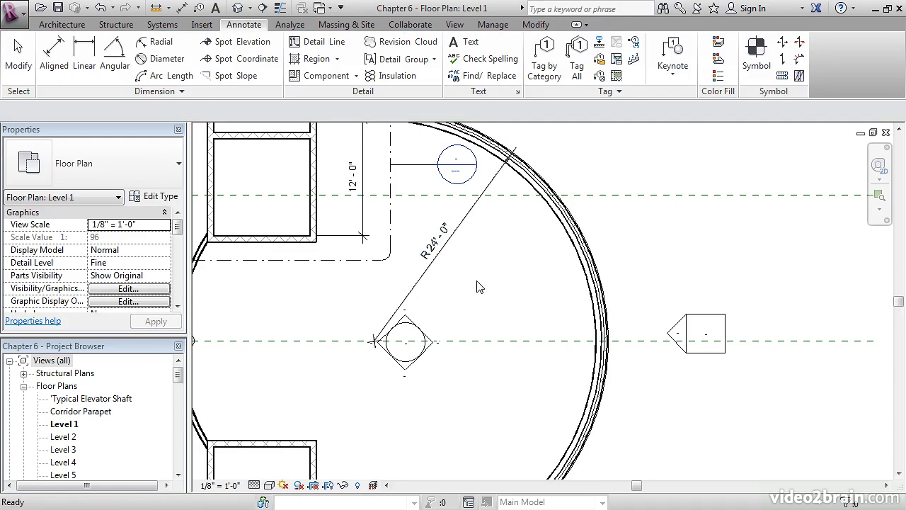
Add a diameter dimension to the semicircular recessed wall on the west building, running through the arc's center
middle_click_drag(393, 327, 730, 283)
scroll(655, 294, "down", 9)
middle_click_drag(213, 259, 597, 334)
scroll(381, 292, "up", 1)
scroll(383, 291, "up", 4)
middle_click_drag(406, 309, 387, 293)
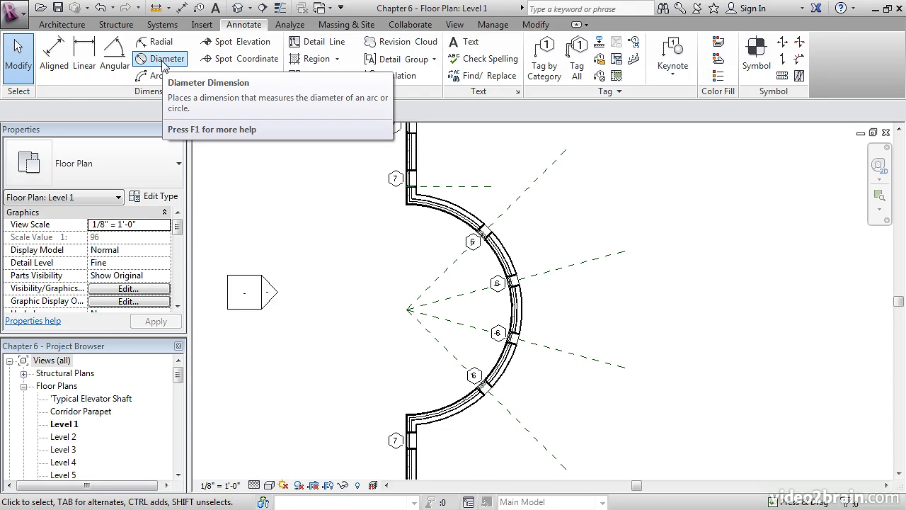
left_click(164, 63)
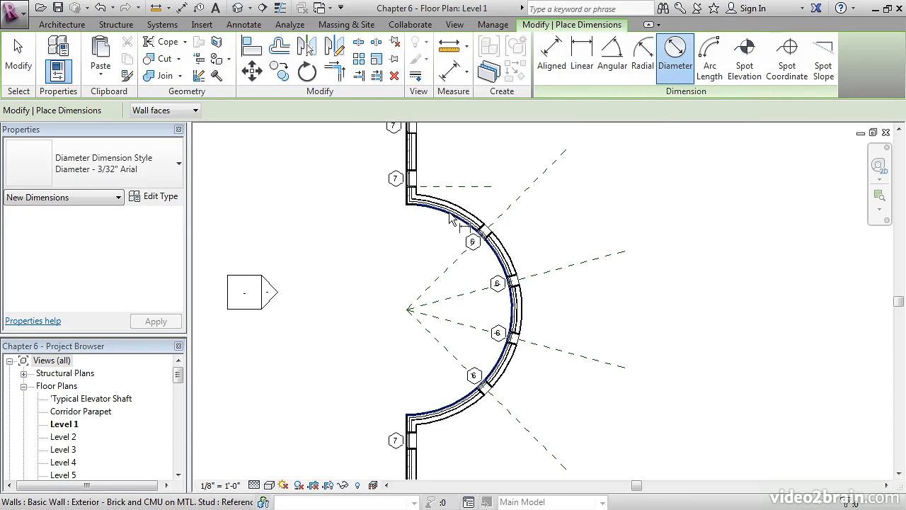
left_click(450, 220)
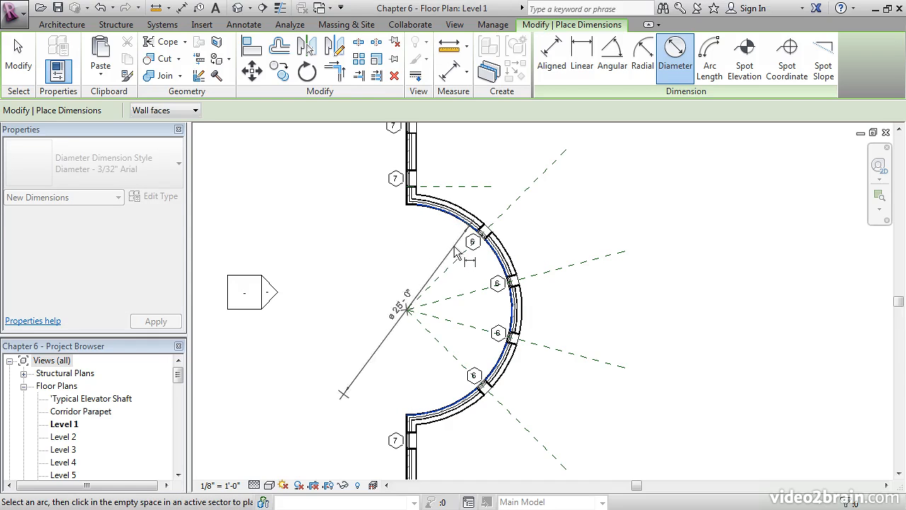
left_click(473, 276)
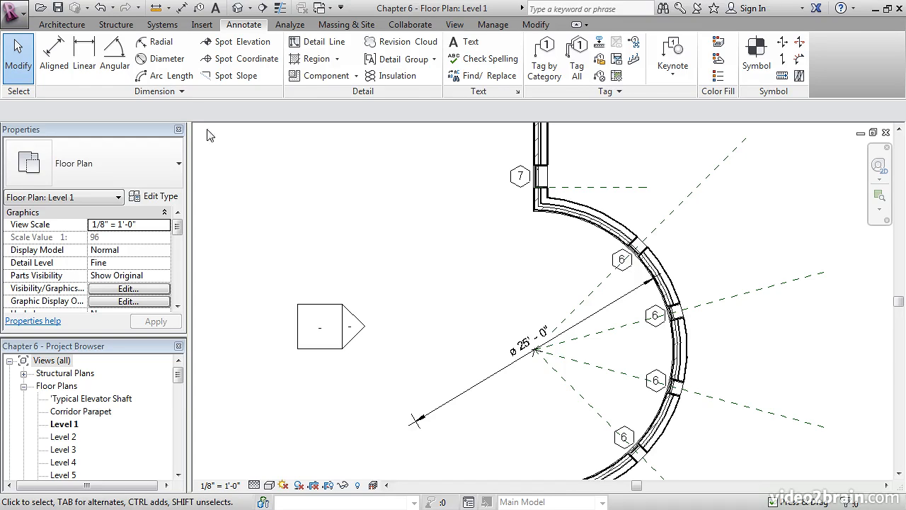
Add an arc length dimension along the semicircular recessed wall from its upper corner to the first window's center, placing it inside the curve
left_click(177, 78)
middle_click_drag(468, 242, 413, 277)
scroll(479, 258, "up", 3)
scroll(419, 276, "up", 2)
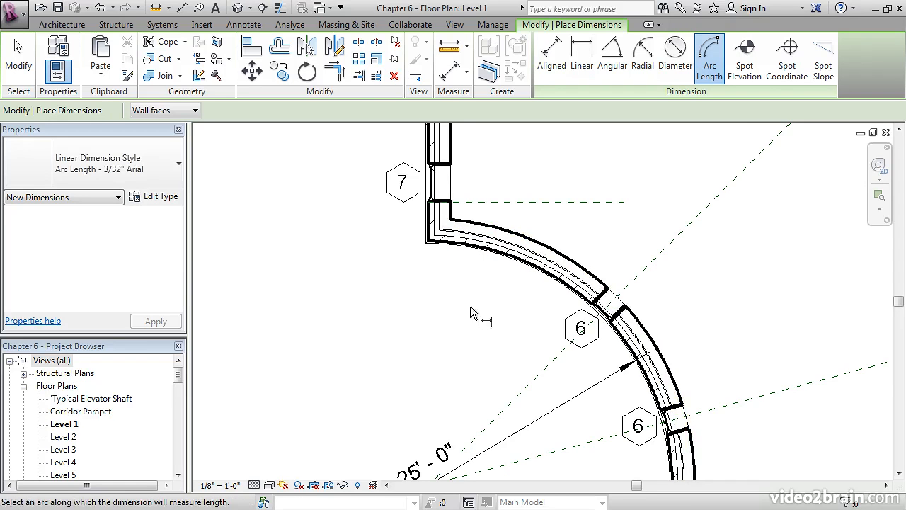
scroll(482, 291, "up", 3)
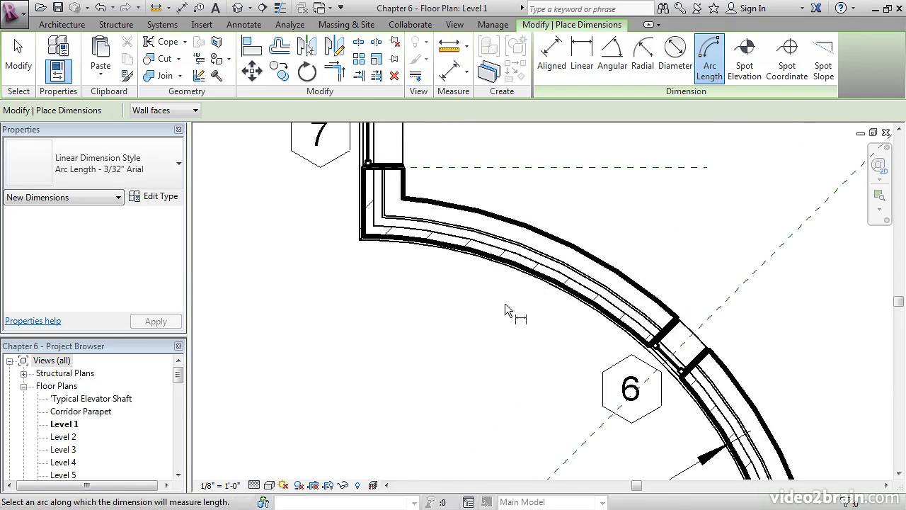
left_click(508, 248)
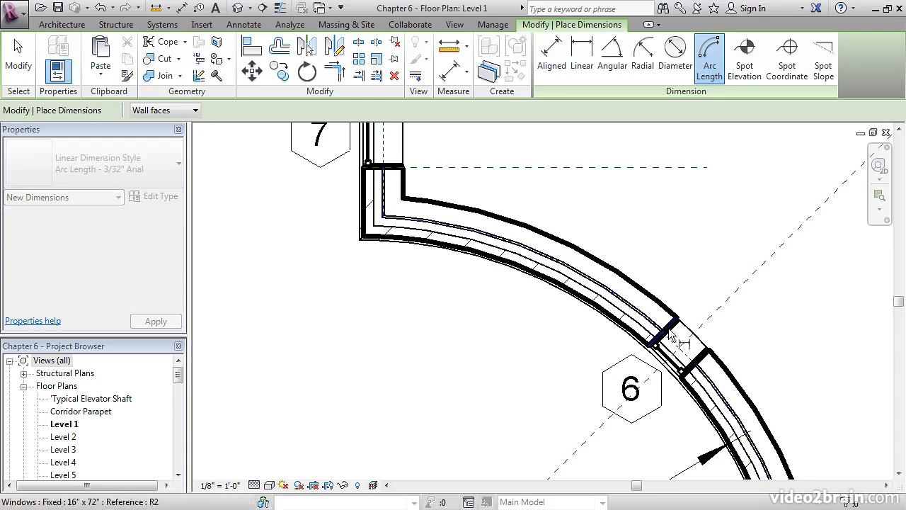
left_click(684, 354)
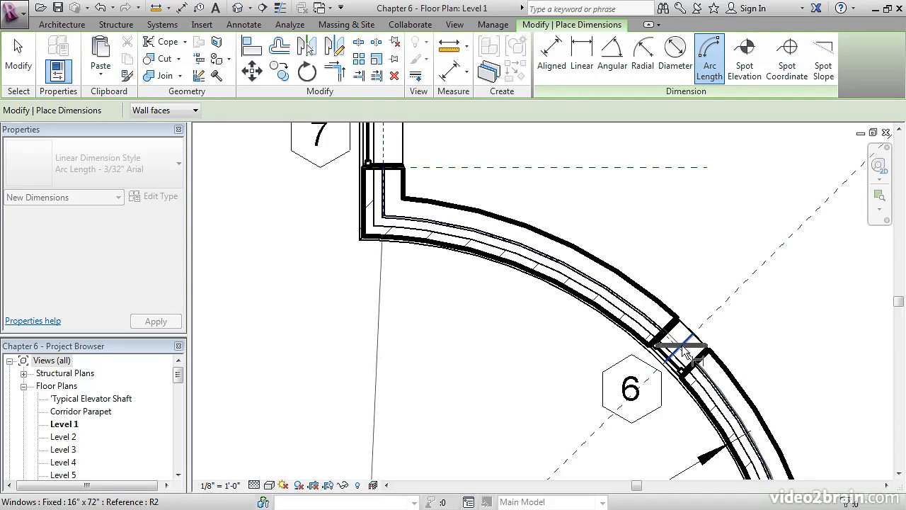
middle_click_drag(524, 358, 418, 364)
left_click(536, 303)
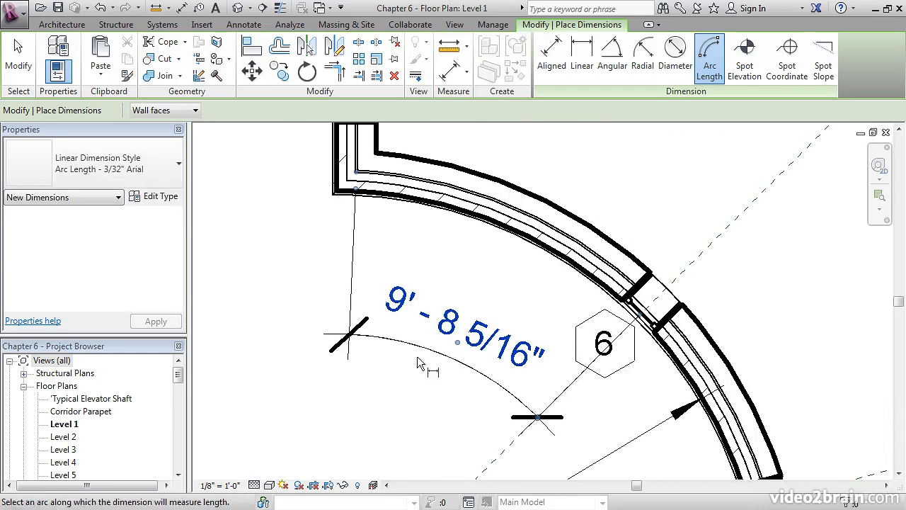
Add an arc length dimension between the centers of the first and second windows in the curved wall, aligned with the adjacent arc dimension
middle_click_drag(533, 369, 411, 299)
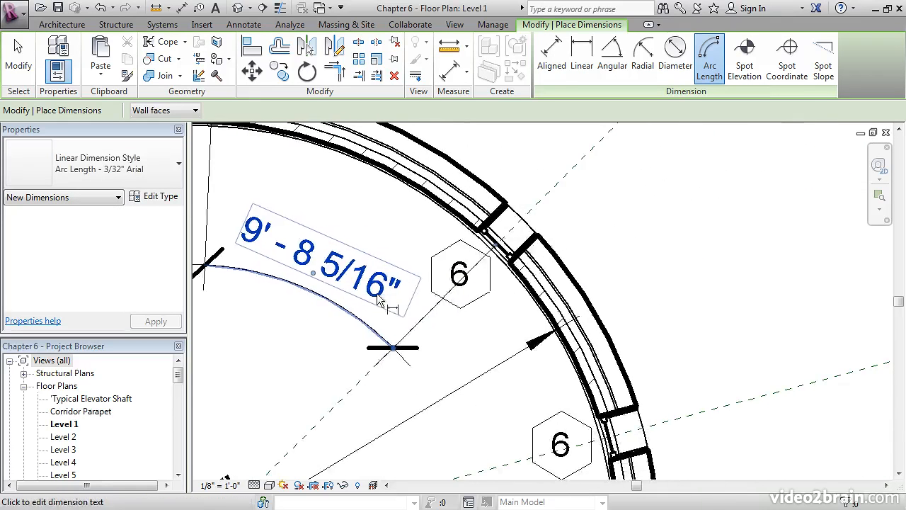
left_click(555, 293)
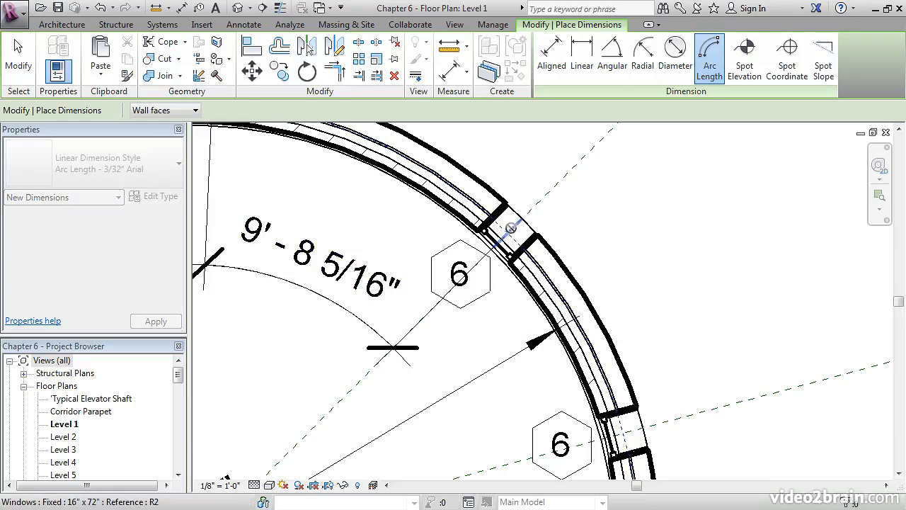
left_click(514, 232)
middle_click_drag(566, 320, 555, 239)
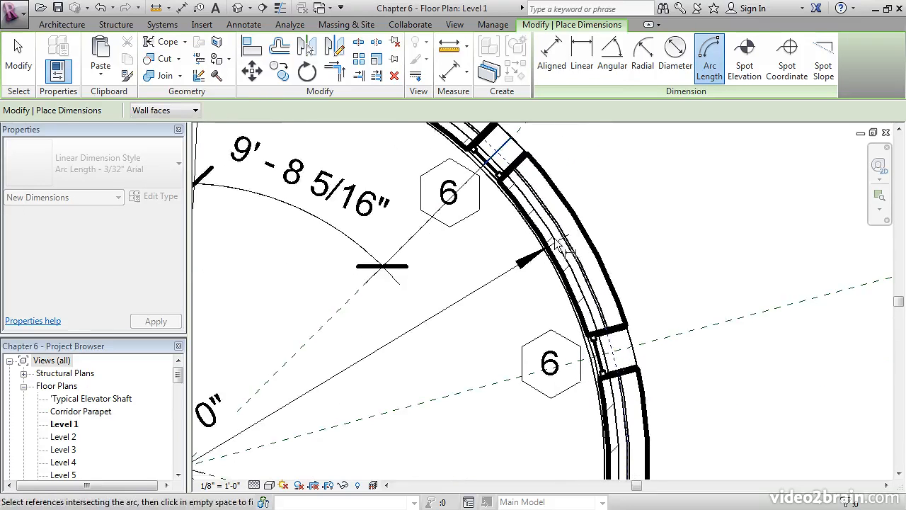
left_click(613, 354)
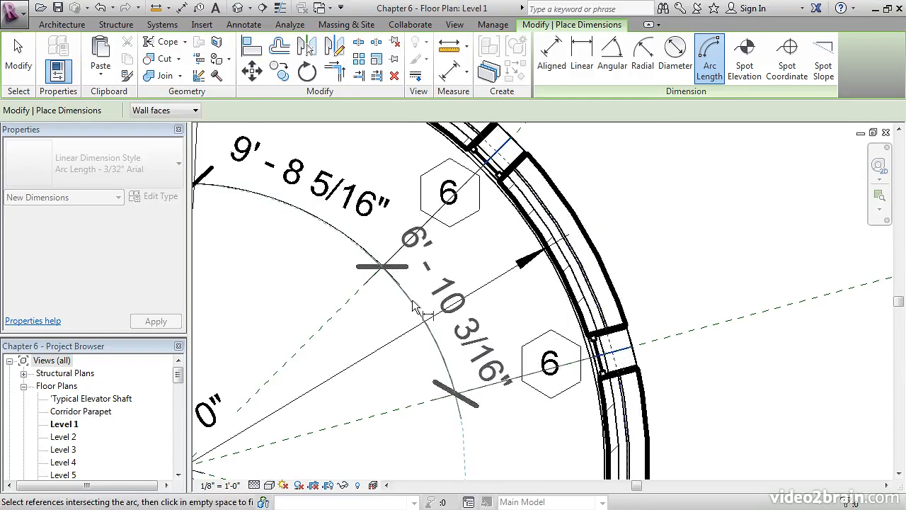
left_click(416, 307)
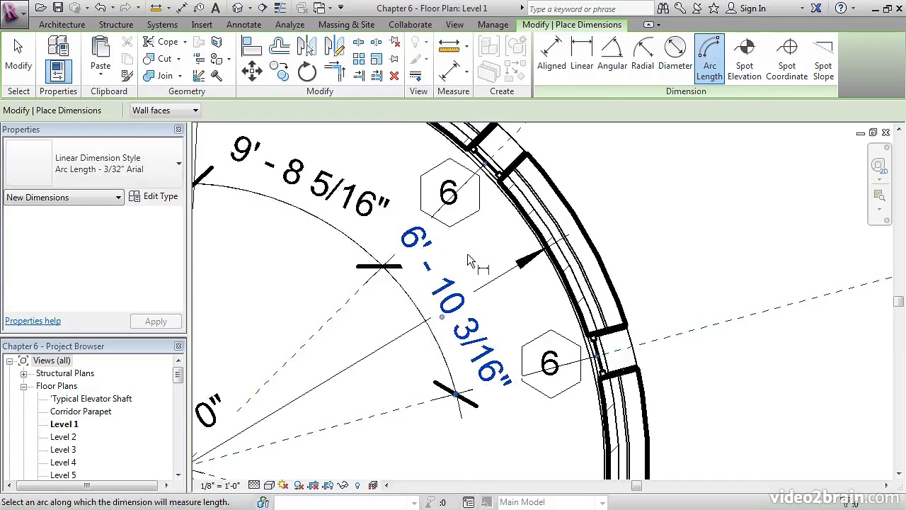
key("Escape")
key("Escape")
Select both arc length dimensions and duplicate their dimension type under the name Arc Length - 3/32" 1/4"
middle_click_drag(468, 259, 520, 263)
scroll(520, 263, "down", 3)
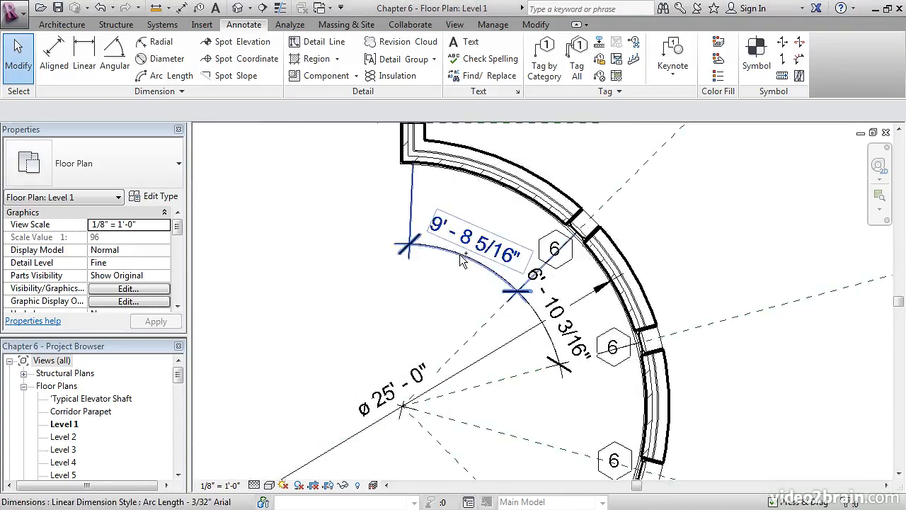
left_click(464, 269)
left_click(532, 312, "ctrl")
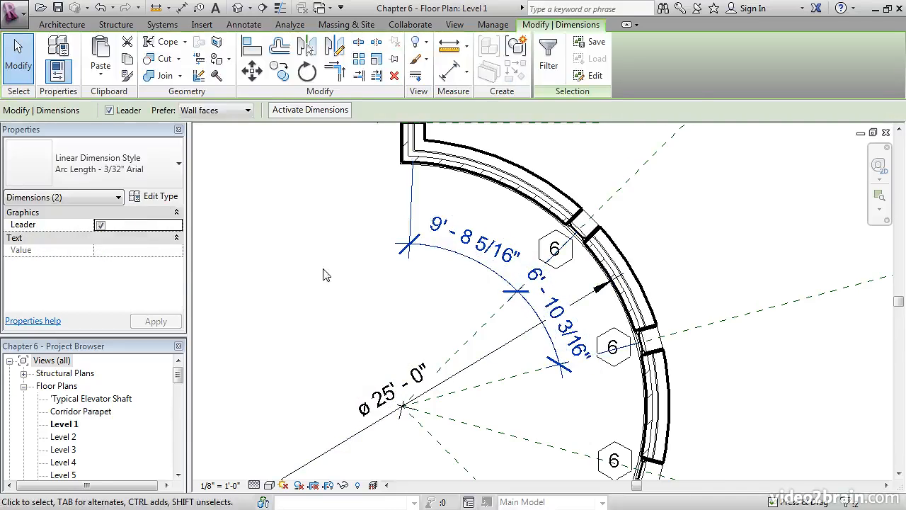
left_click(154, 196)
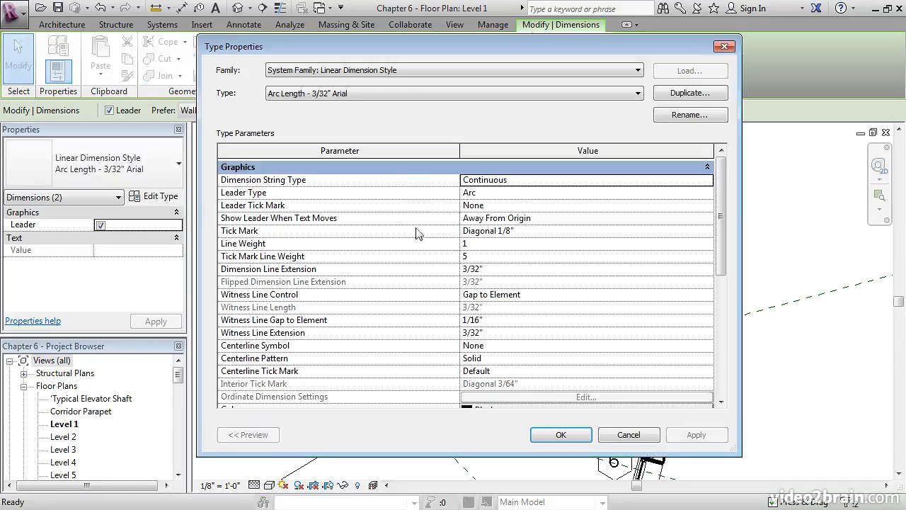
left_click(681, 95)
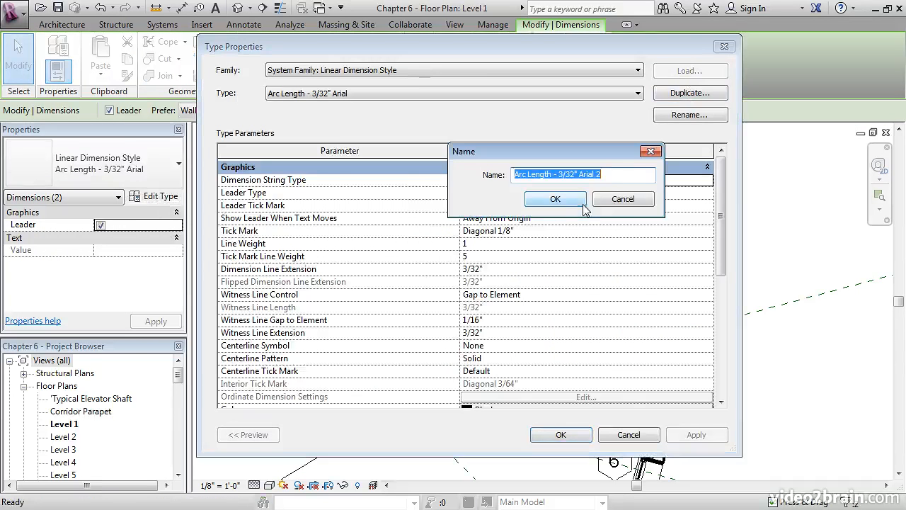
left_click_drag(611, 178, 592, 175)
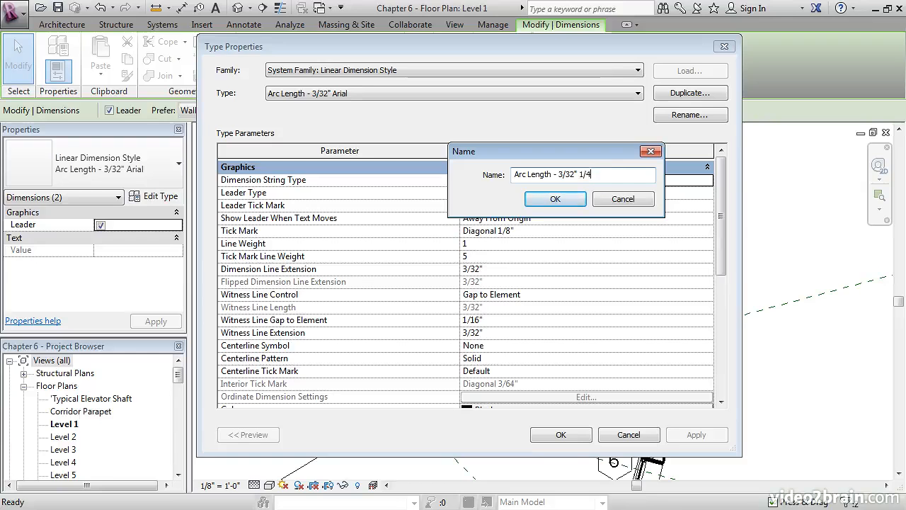
key("Return")
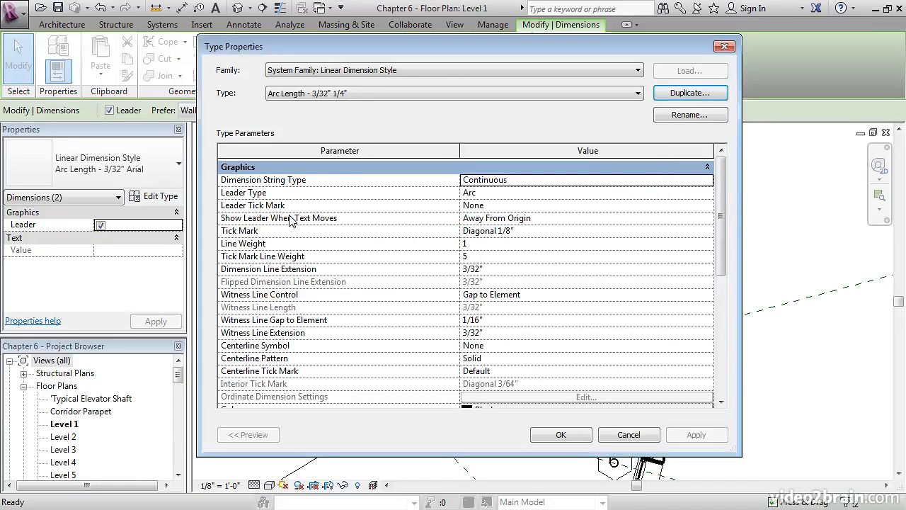
Override the project settings in the new type's units format with rounding to the nearest 1/4" and apply it to both arc dimensions
left_click_drag(722, 213, 727, 335)
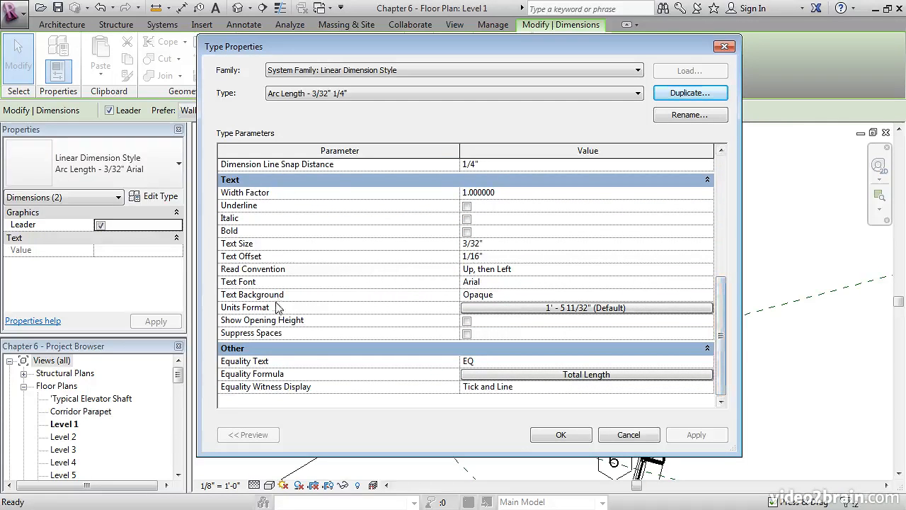
left_click(543, 313)
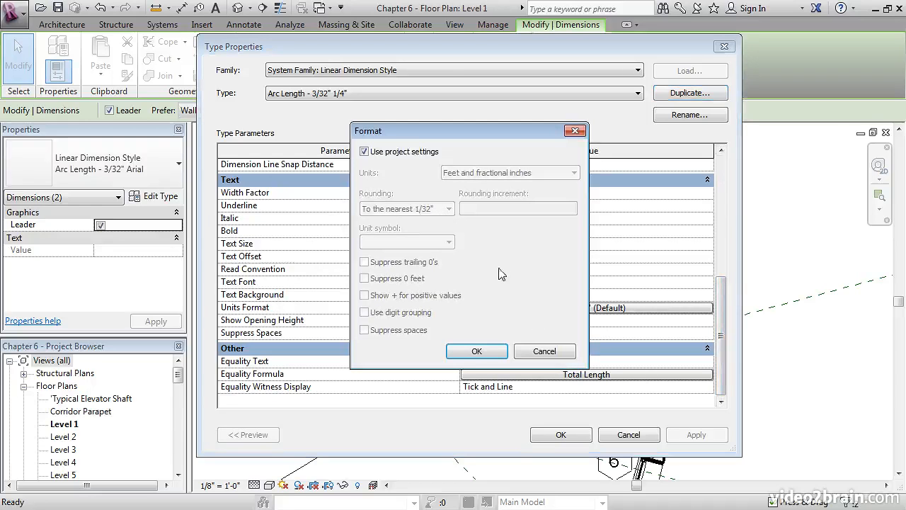
left_click(407, 157)
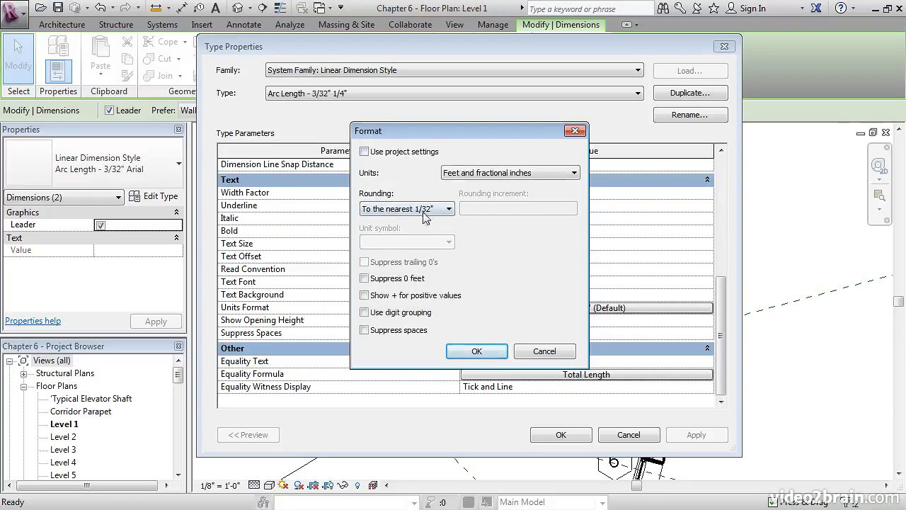
left_click(426, 211)
left_click(409, 259)
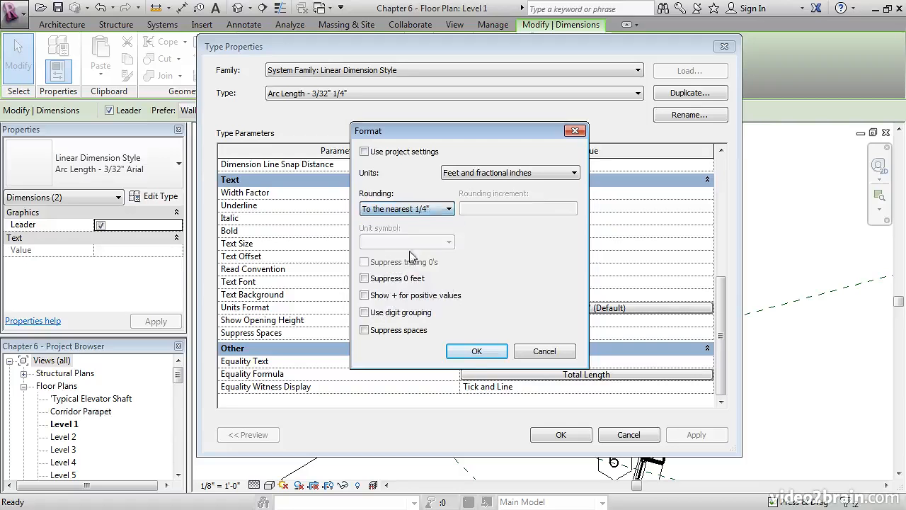
left_click(477, 351)
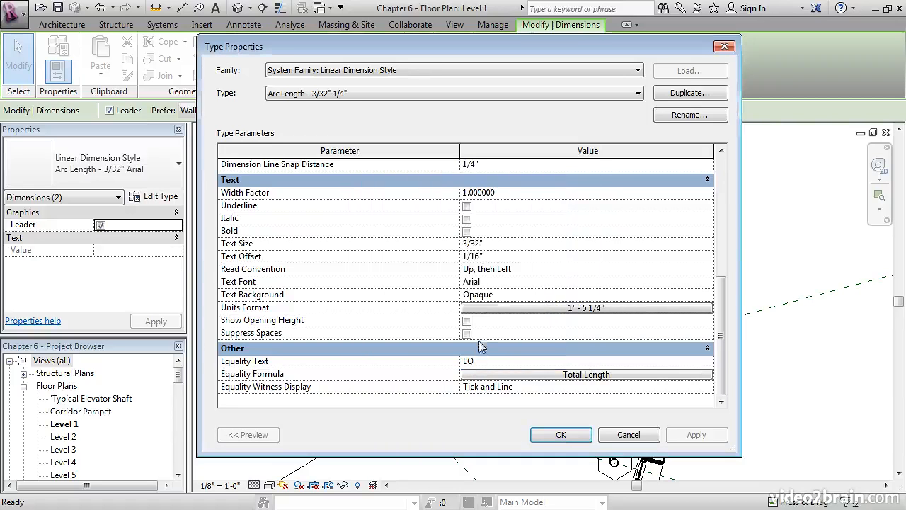
left_click(563, 435)
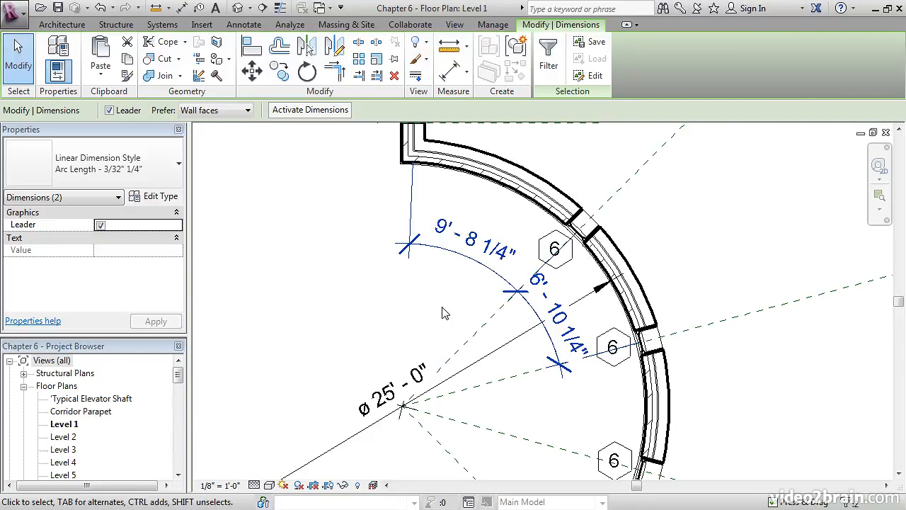
key("Escape")
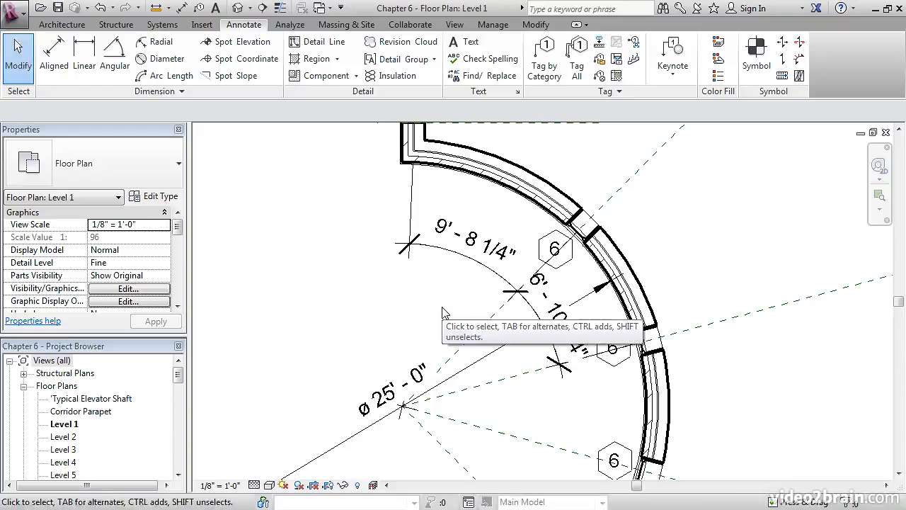
Save the project with the whole Level 1 floor plan in view
key("z")
key("p")
key("z")
key("p")
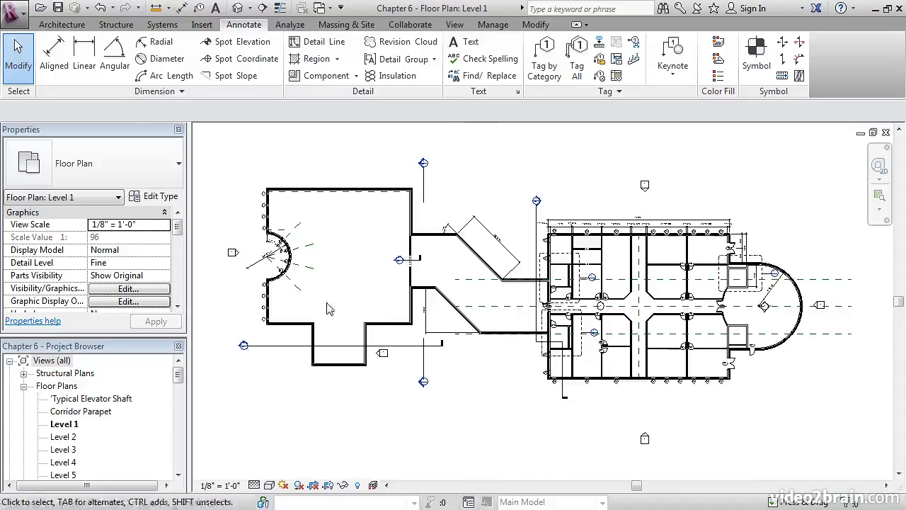
left_click(58, 7)
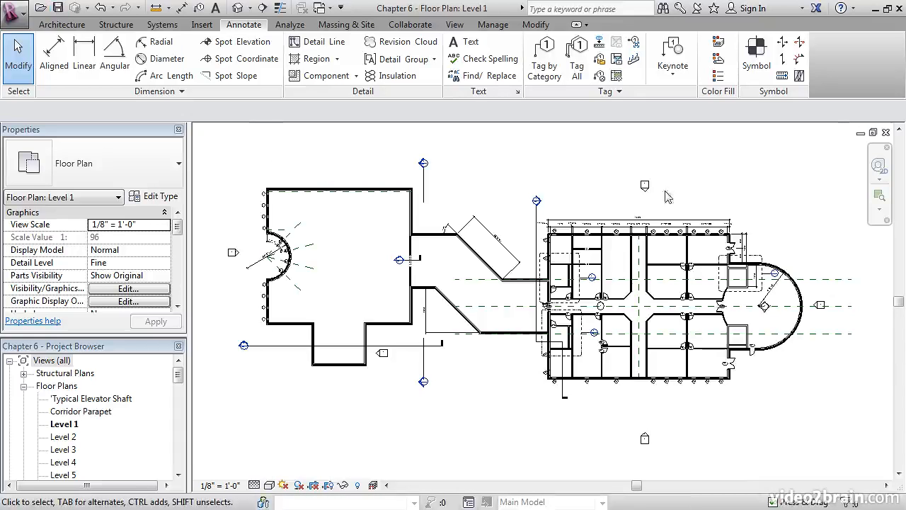